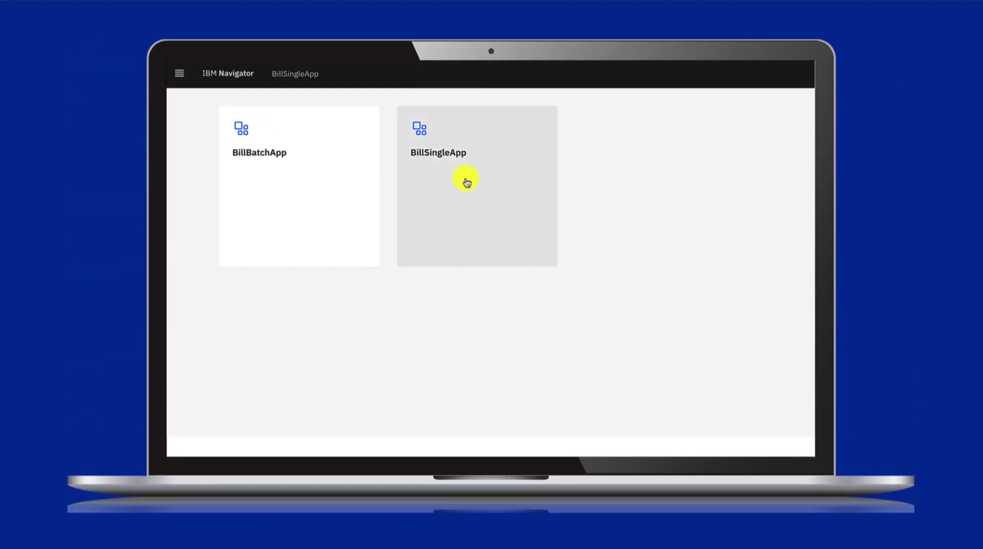
# - Open the BillSingleApp application and add the Invoice.pdf document to its document list
pyautogui.click(467, 182)
pyautogui.click(680, 126)
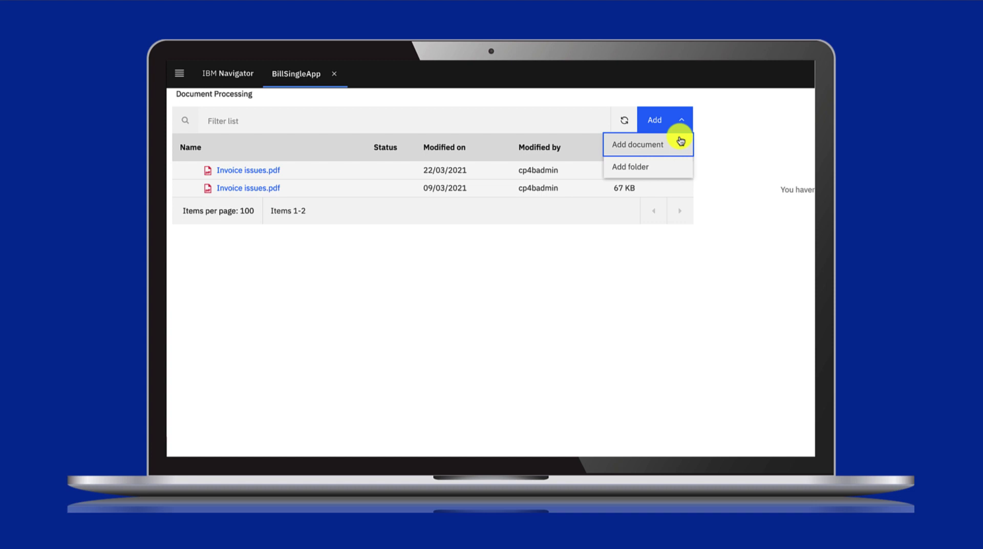
pyautogui.click(643, 144)
pyautogui.click(597, 134)
pyautogui.doubleClick(598, 134)
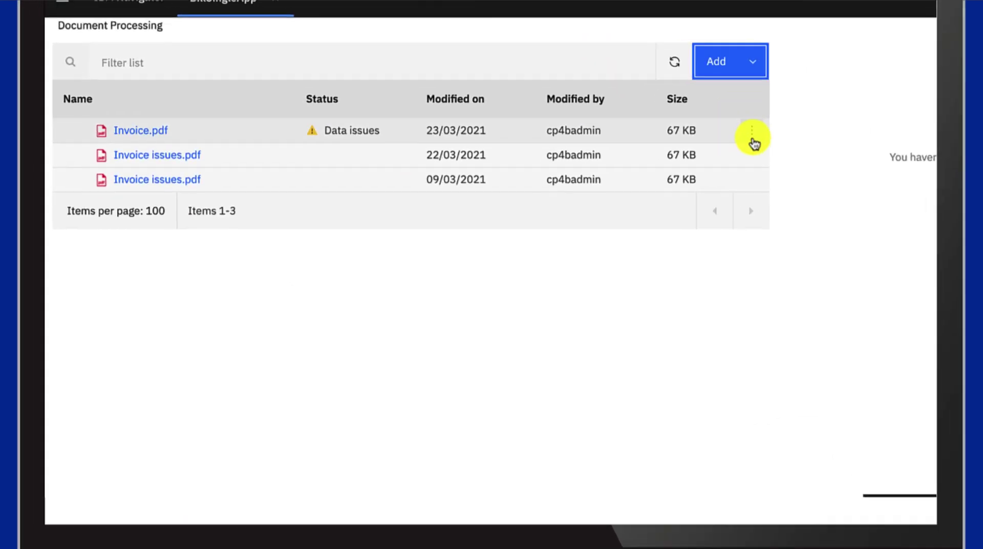
# - Open the newly added Invoice.pdf for document review
pyautogui.click(752, 134)
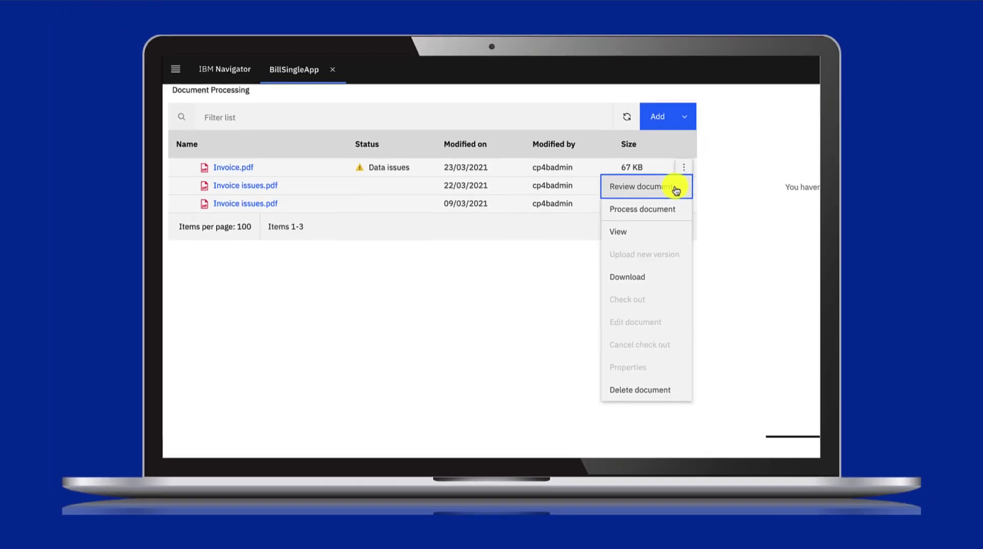
pyautogui.click(746, 160)
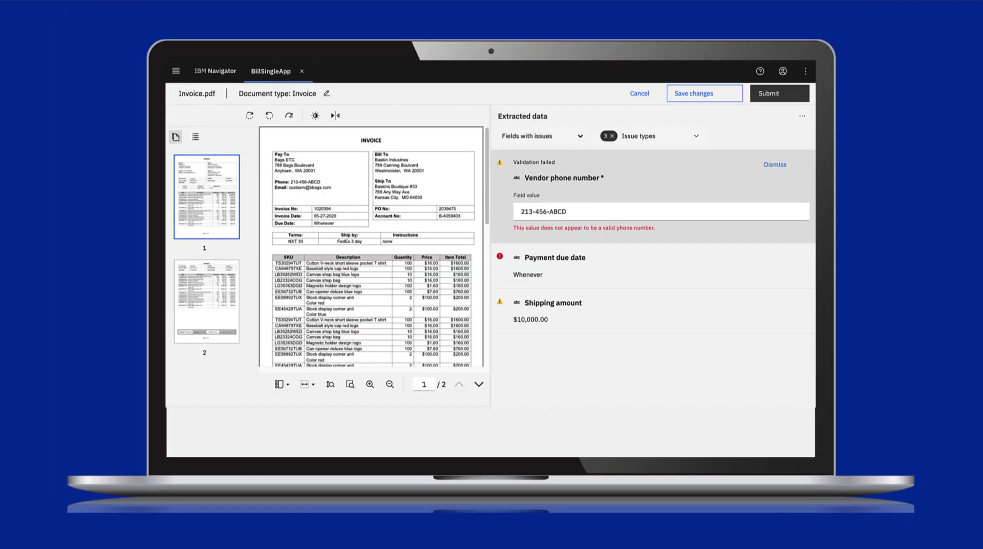
pyautogui.click(327, 94)
pyautogui.press('Escape')
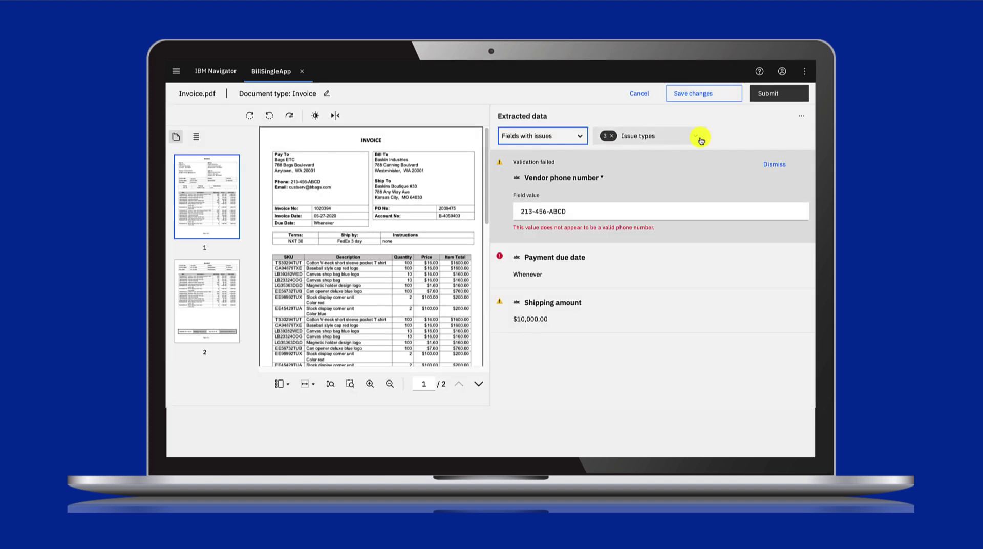
# - Try excluding errors from the issue types filter of the extracted data, then restore all issue types
pyautogui.click(697, 137)
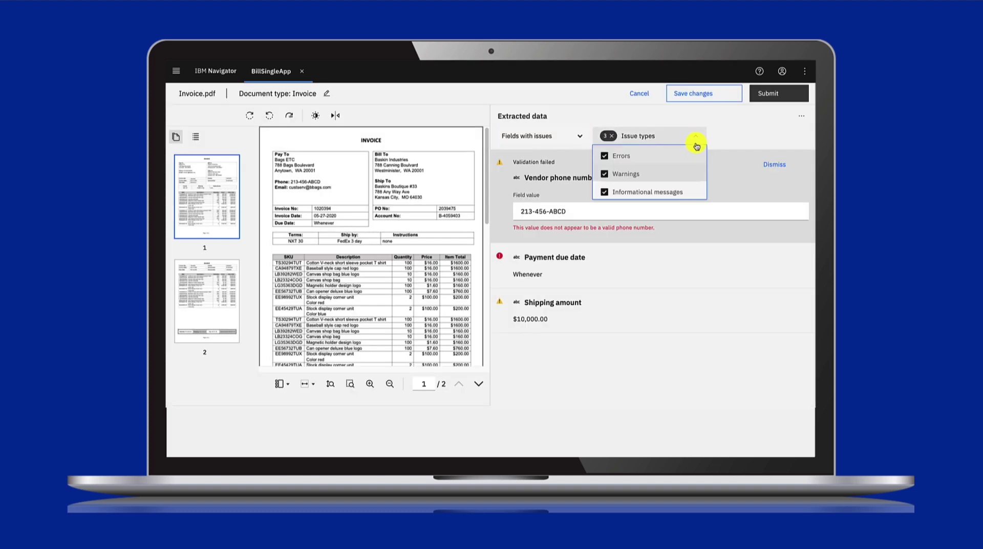
pyautogui.click(605, 175)
pyautogui.click(604, 174)
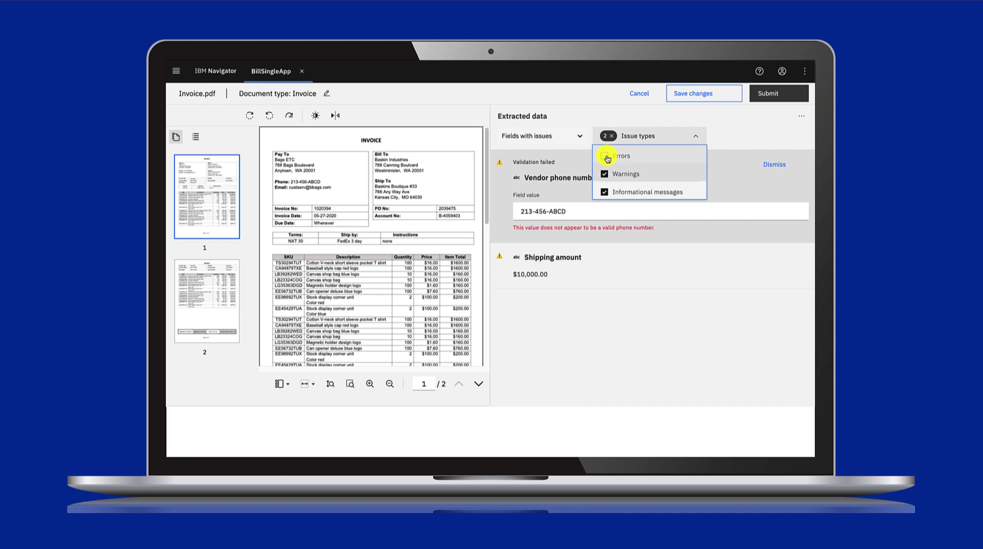
pyautogui.click(686, 134)
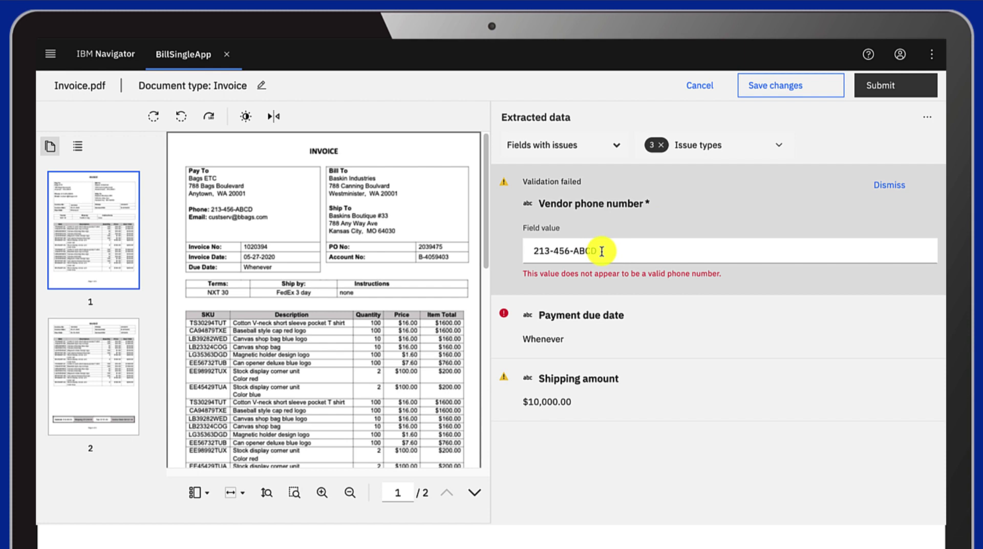
# - Replace the letters at the end of the vendor phone number with digits, checking the number in the invoice
pyautogui.click(602, 250)
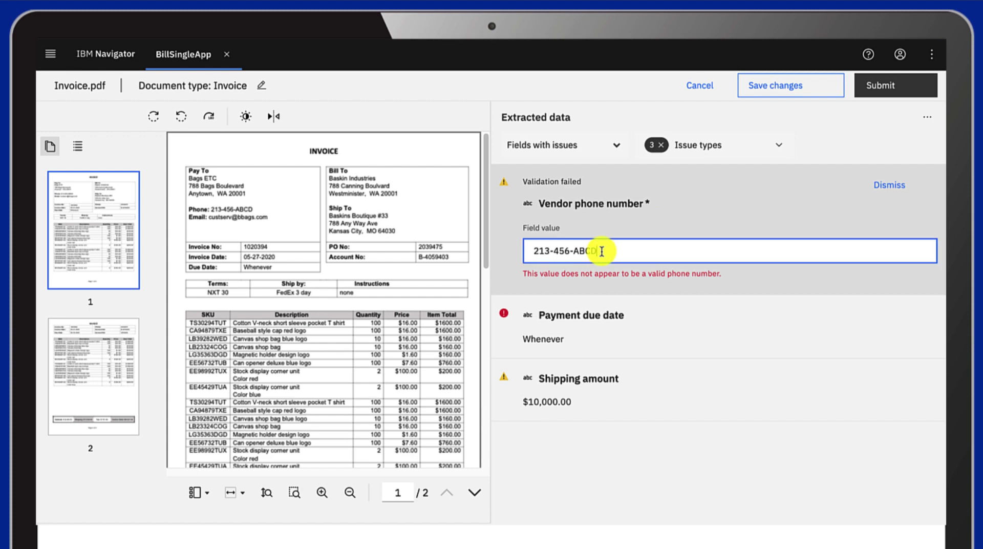
pyautogui.press('BackSpace')
pyautogui.press('BackSpace')
pyautogui.press('BackSpace')
pyautogui.press('BackSpace')
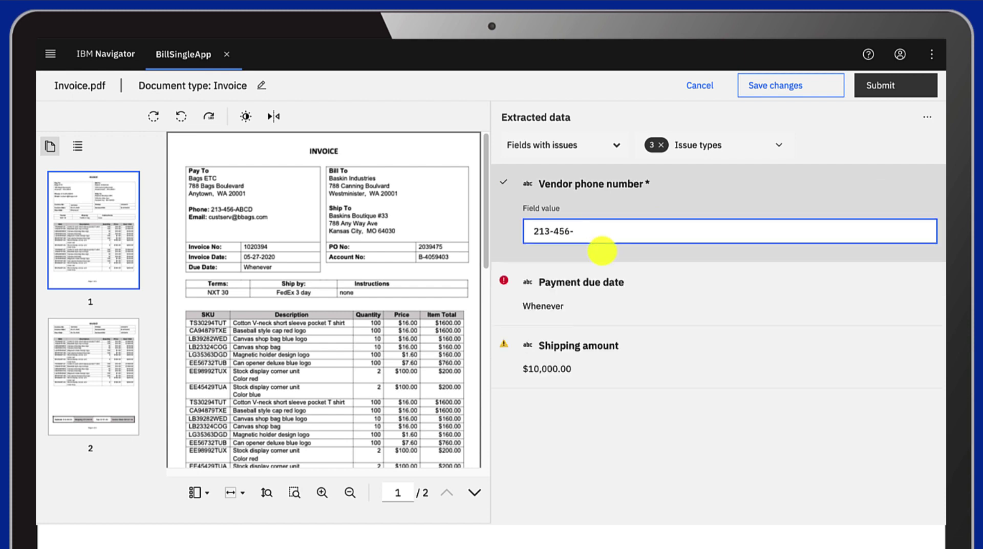
pyautogui.moveTo(207, 207); pyautogui.dragTo(258, 214)
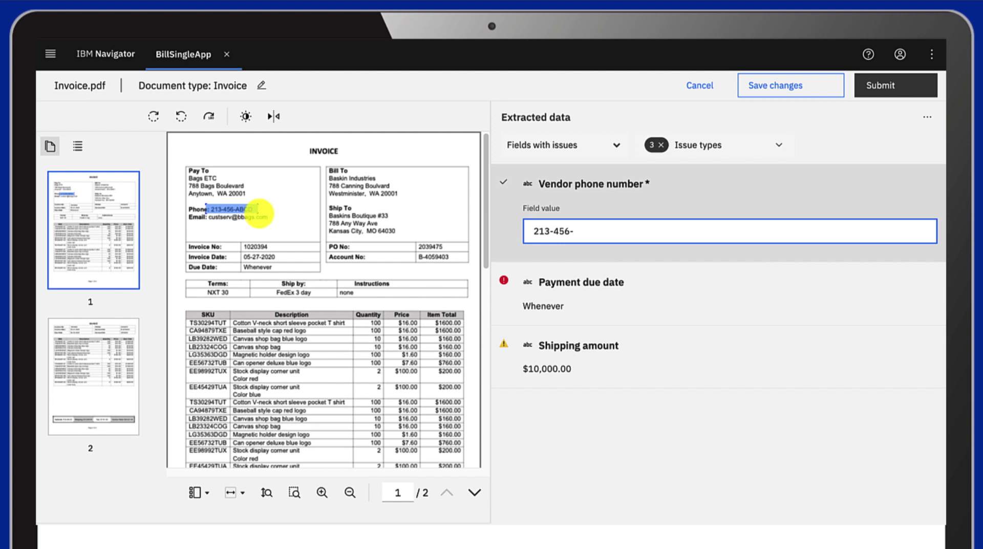
# - Set the payment due date to the suggested value 06-30-2020
pyautogui.click(673, 296)
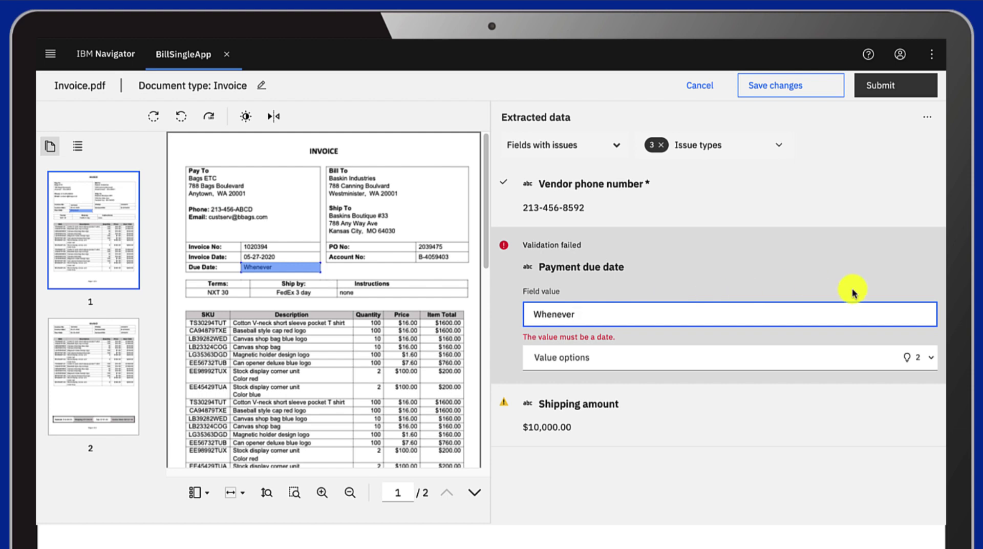
pyautogui.click(930, 357)
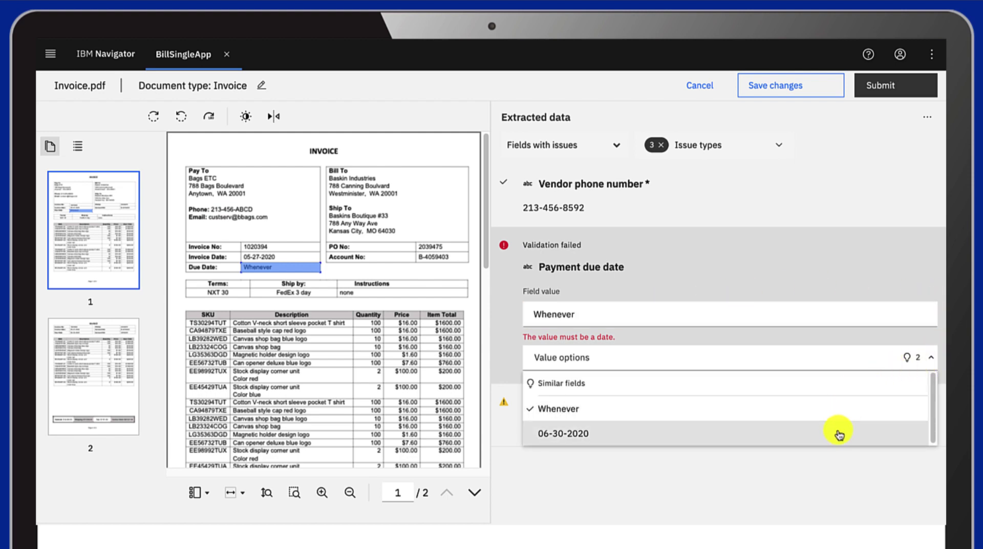
pyautogui.click(621, 436)
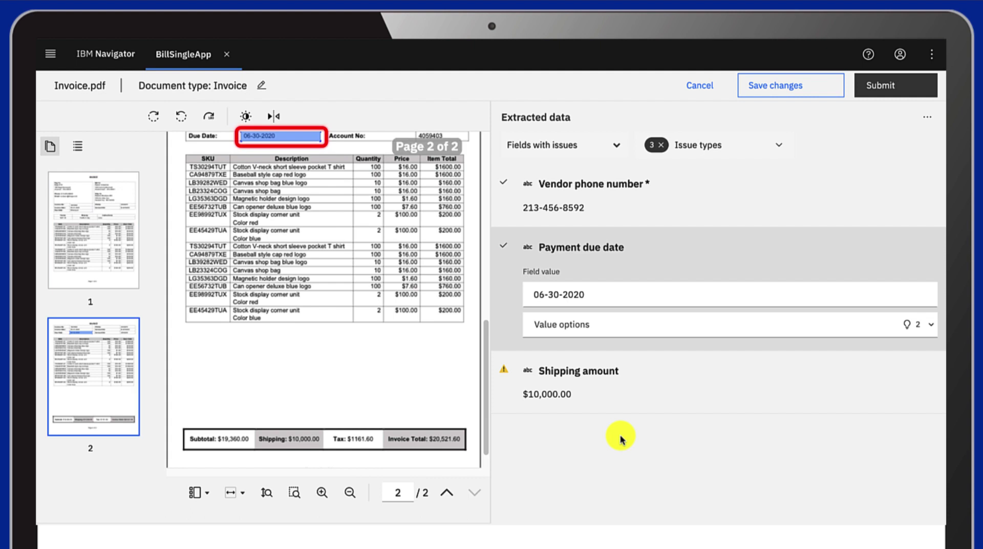
# - Dismiss the validation issue on the shipping amount and submit the reviewed invoice
pyautogui.click(626, 398)
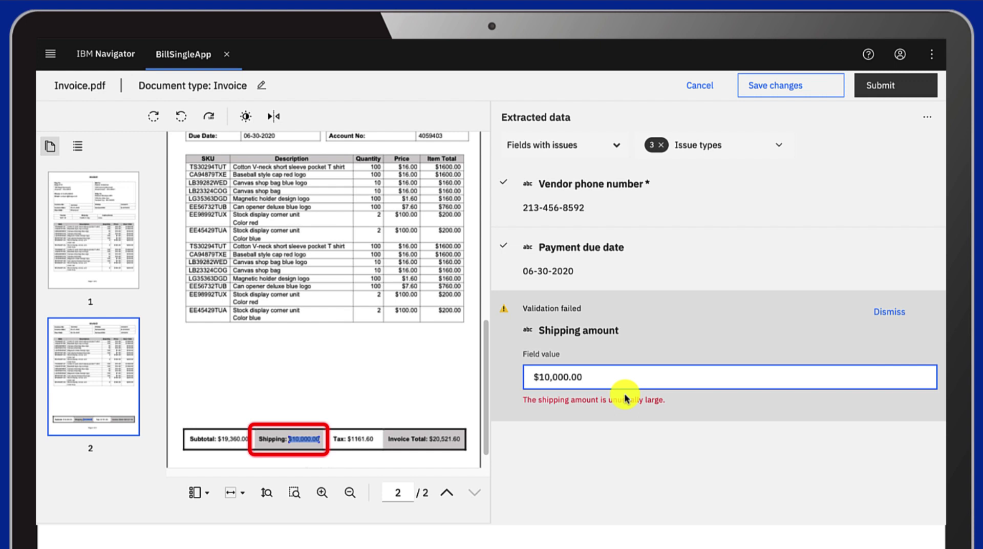
pyautogui.click(889, 312)
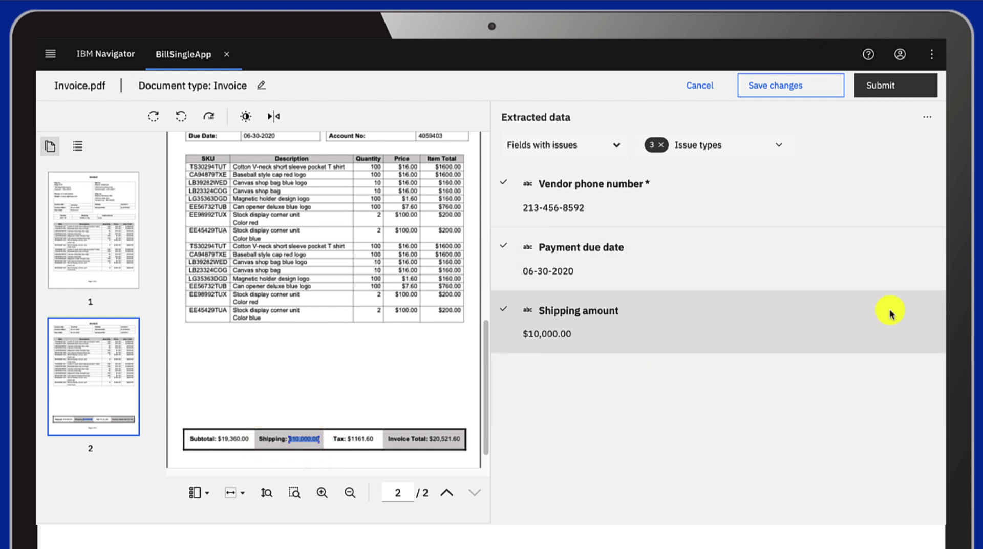
pyautogui.click(895, 89)
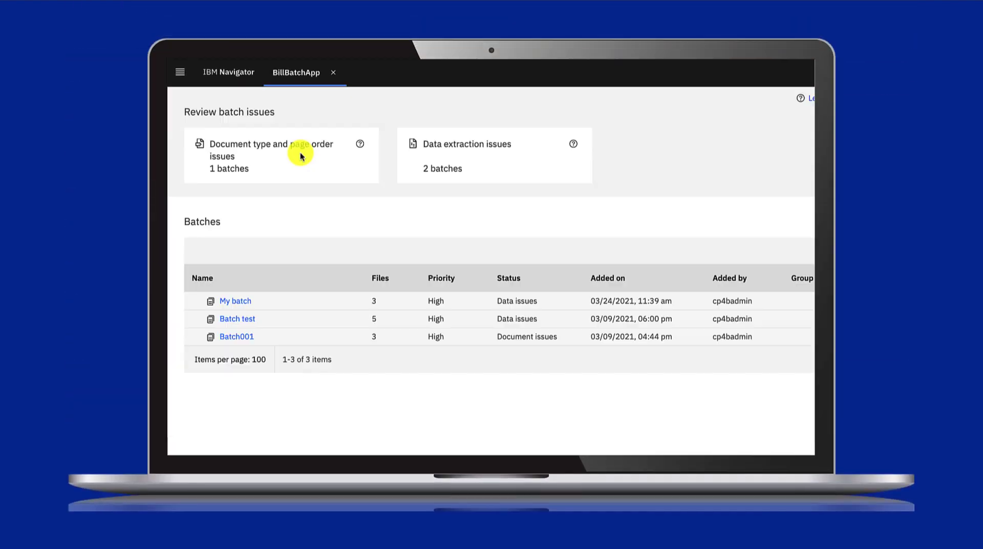
# - Start a new batch upload in BillBatchApp with the display name "New batch" and priority High
pyautogui.click(779, 211)
pyautogui.click(756, 236)
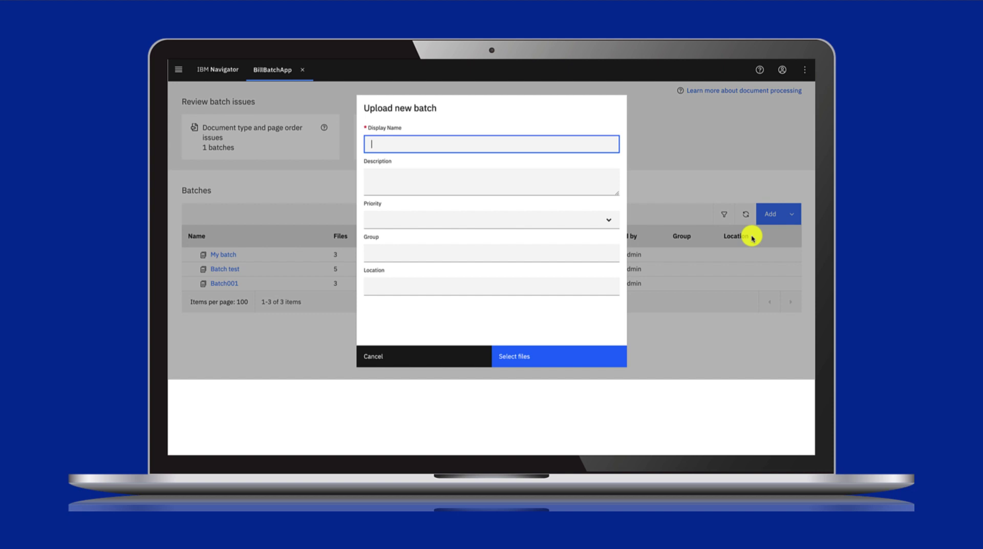
pyautogui.write('New batch')
pyautogui.click(598, 219)
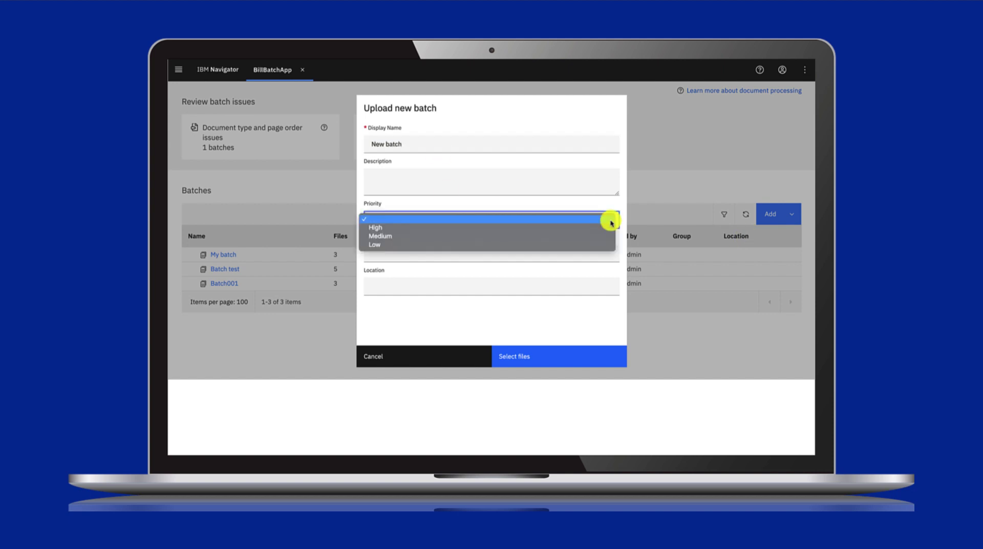
pyautogui.click(594, 226)
# - Upload Invoice Espresso Machine 3, Bill of Lading 13.pdf, Utility Bill 09.pdf, Invoice.pdf and Unclassified document.pdf as the batch files
pyautogui.click(520, 348)
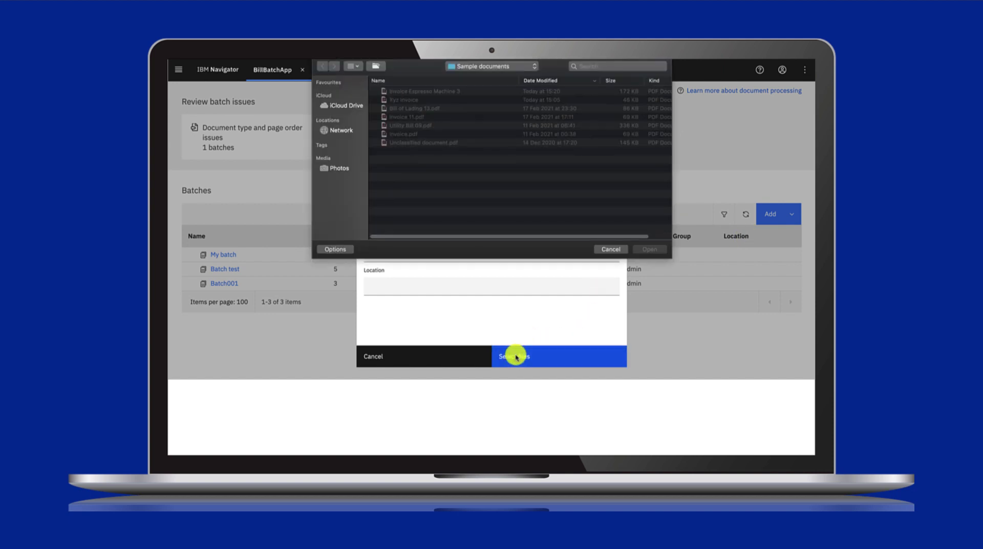
pyautogui.click(425, 91)
pyautogui.keyDown('super'); pyautogui.click(415, 108); pyautogui.keyUp('super')
pyautogui.keyDown('super'); pyautogui.click(410, 125); pyautogui.keyUp('super')
pyautogui.keyDown('super'); pyautogui.click(403, 134); pyautogui.keyUp('super')
pyautogui.keyDown('super'); pyautogui.click(424, 142); pyautogui.keyUp('super')
pyautogui.click(650, 249)
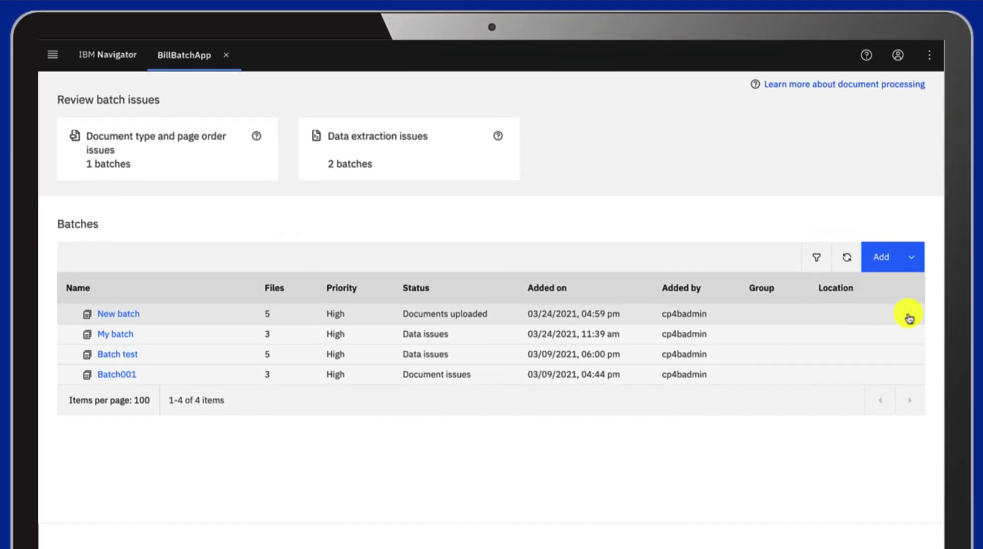
# - Submit New batch for processing and open it from the document type and page order issues
pyautogui.click(909, 316)
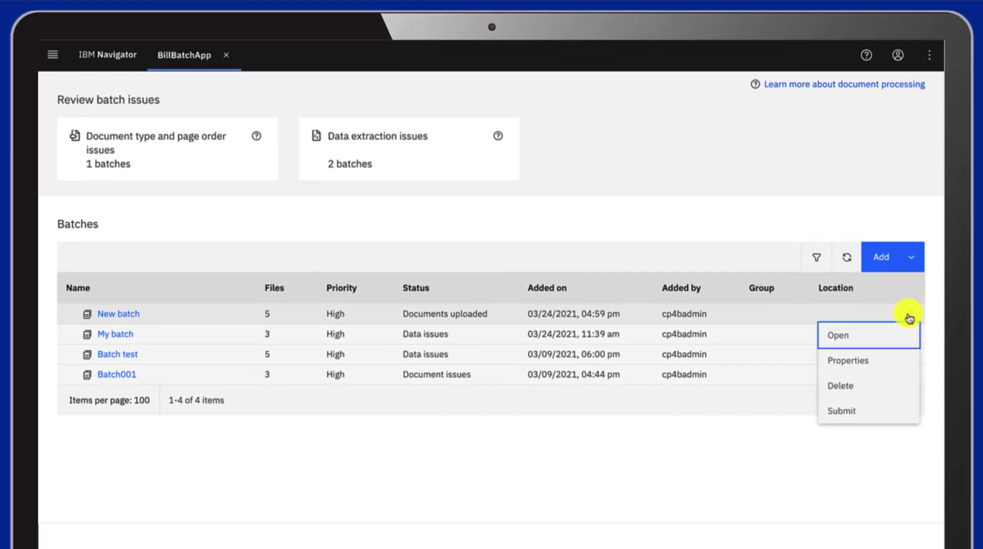
pyautogui.click(861, 411)
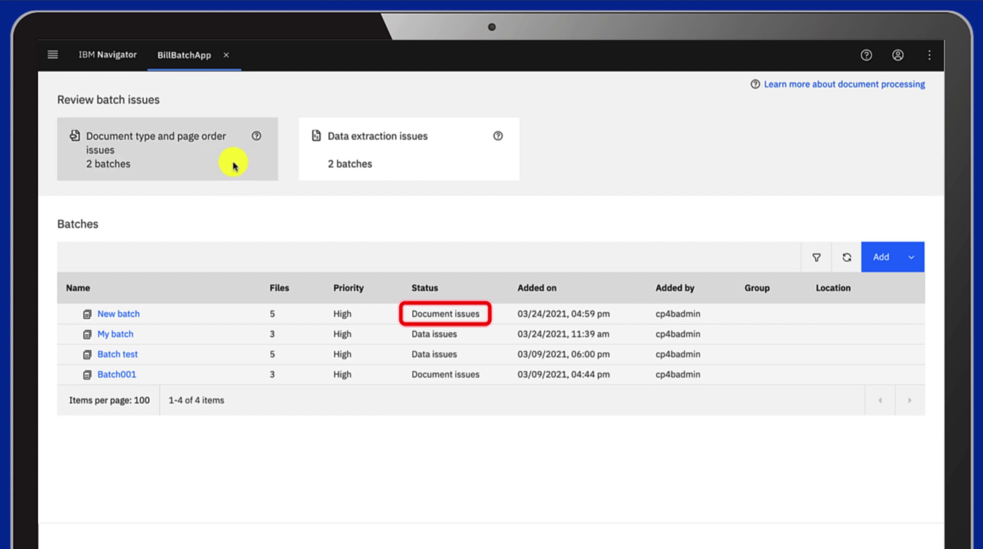
pyautogui.click(194, 147)
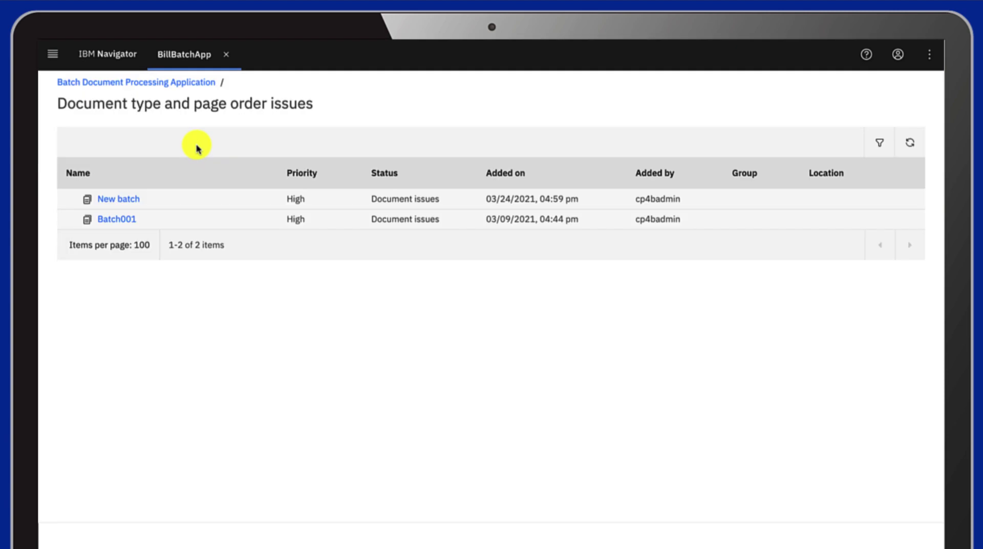
pyautogui.click(125, 201)
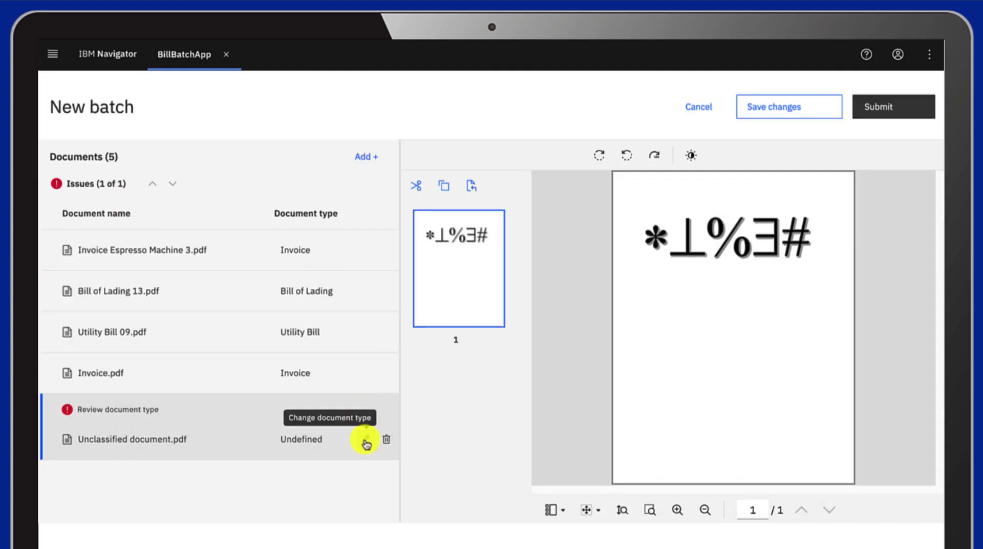
# - Change the document type of Unclassified document.pdf to Bill of Lading
pyautogui.click(366, 442)
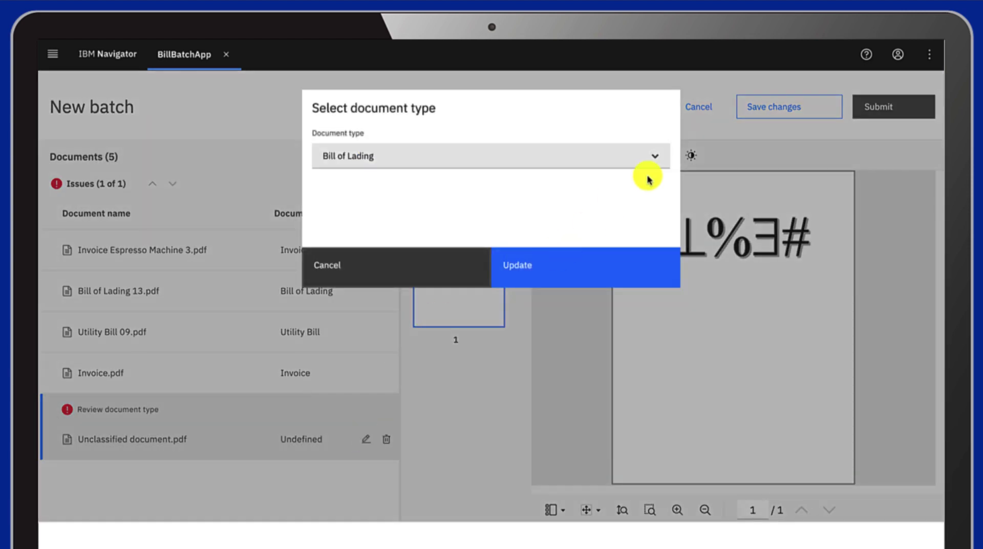
pyautogui.click(649, 155)
pyautogui.click(641, 159)
pyautogui.click(527, 269)
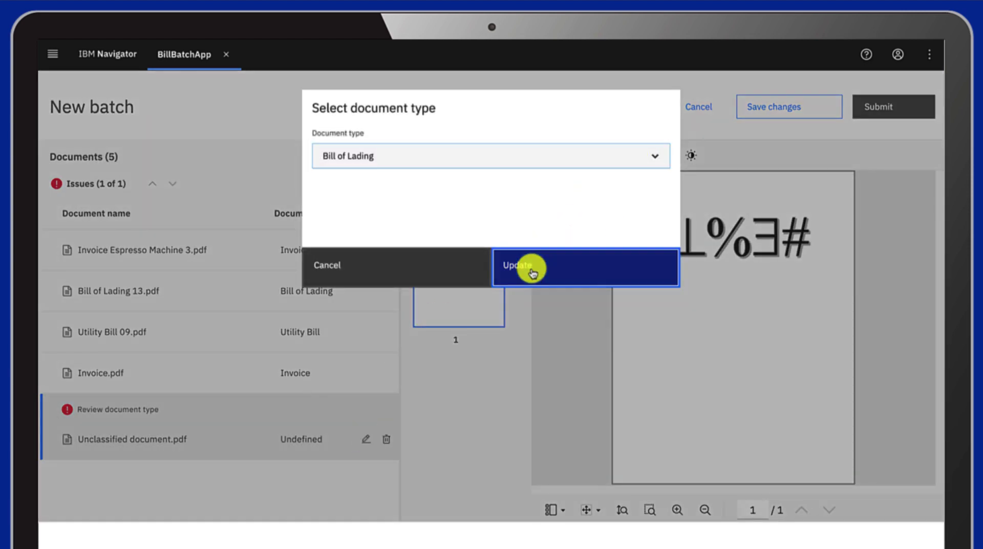
# - Rotate the upside-down pages 1 and 2 of Invoice Espresso Machine 3.pdf so they are upright
pyautogui.click(253, 245)
pyautogui.keyDown('ctrl'); pyautogui.click(470, 397); pyautogui.keyUp('ctrl')
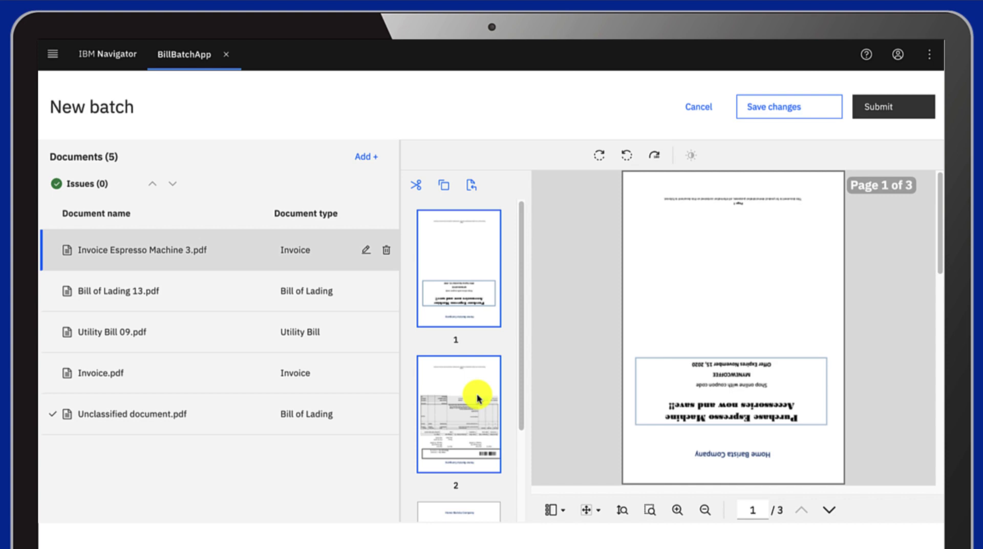
pyautogui.click(599, 162)
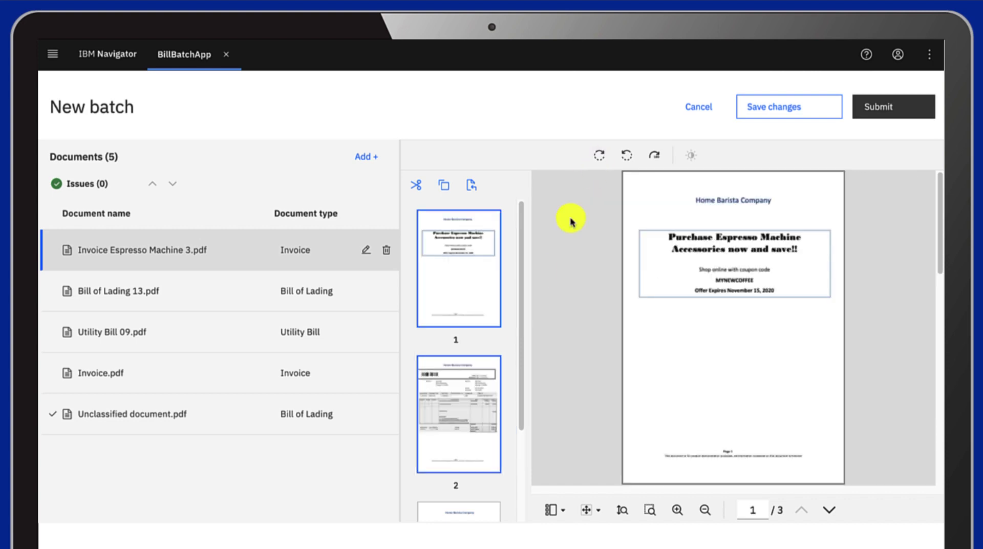
# - Move page 2 of Invoice Espresso Machine 3.pdf ahead of page 1 and cut the nearly blank page 3
pyautogui.moveTo(476, 395); pyautogui.dragTo(428, 225)
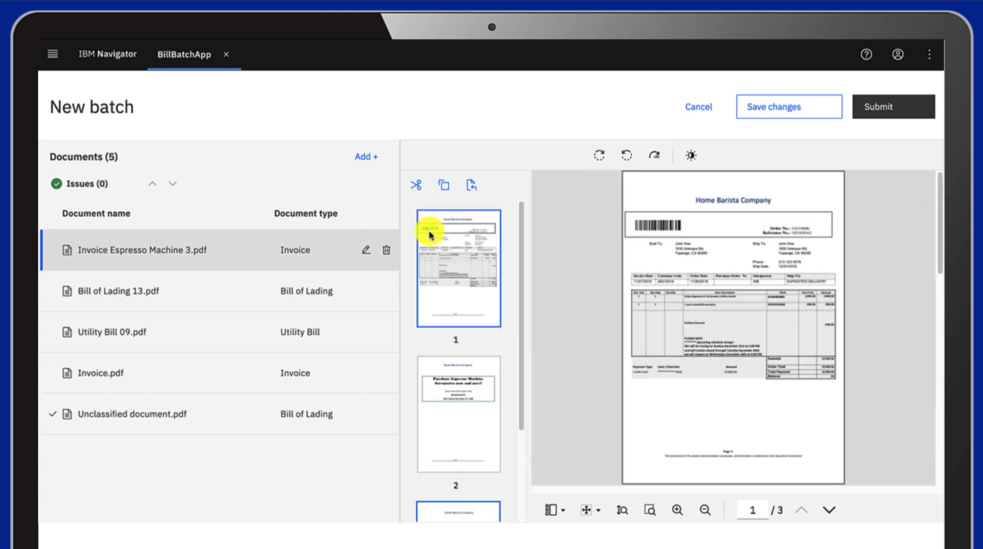
pyautogui.scroll(-3, 467, 364)
pyautogui.click(462, 399)
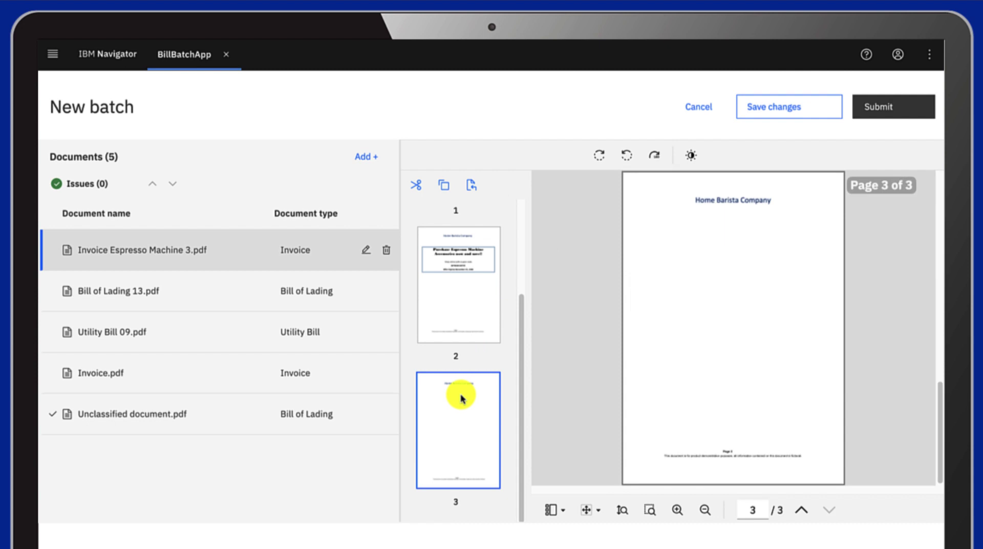
pyautogui.click(417, 185)
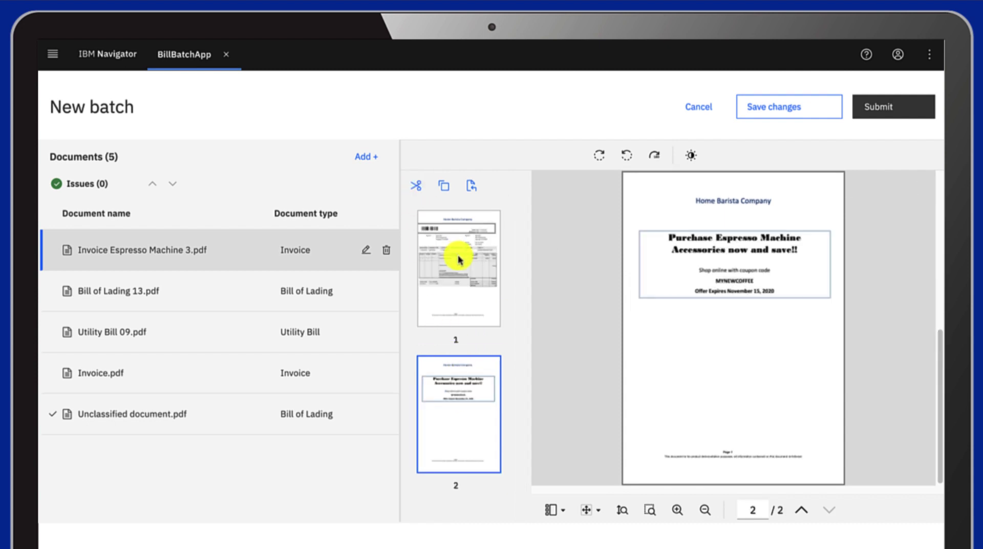
# - Adjust the image of page 1 of the espresso machine invoice to brightness 97 and contrast about 104
pyautogui.click(488, 277)
pyautogui.click(690, 160)
pyautogui.moveTo(603, 342)
pyautogui.mouseDown()
pyautogui.moveTo(613, 344)
pyautogui.moveTo(603, 346)
pyautogui.mouseUp()
pyautogui.moveTo(603, 388); pyautogui.dragTo(613, 390)
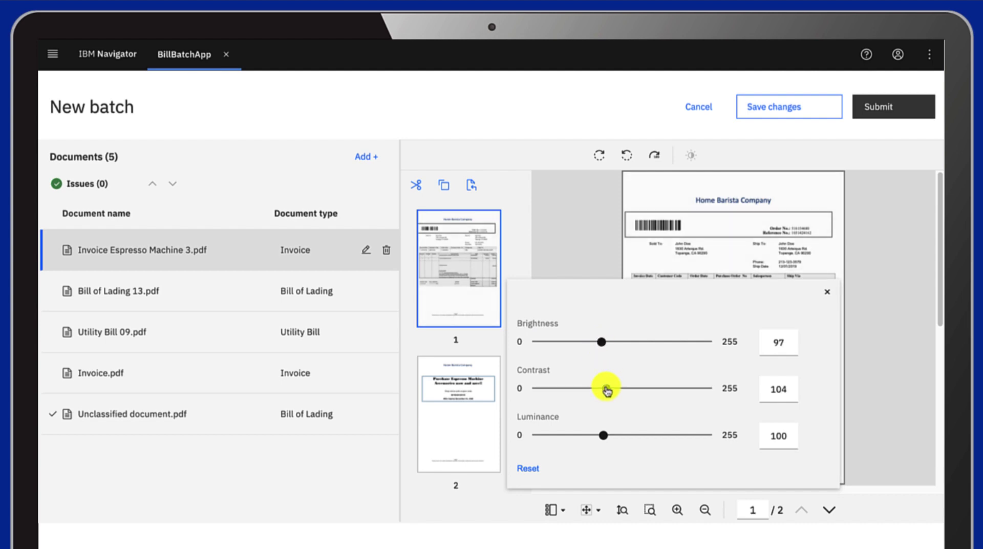
# - Enlarge page 1 of the espresso machine invoice to inspect its order and item details
pyautogui.click(677, 509)
pyautogui.click(678, 509)
pyautogui.scroll(3, 703, 461)
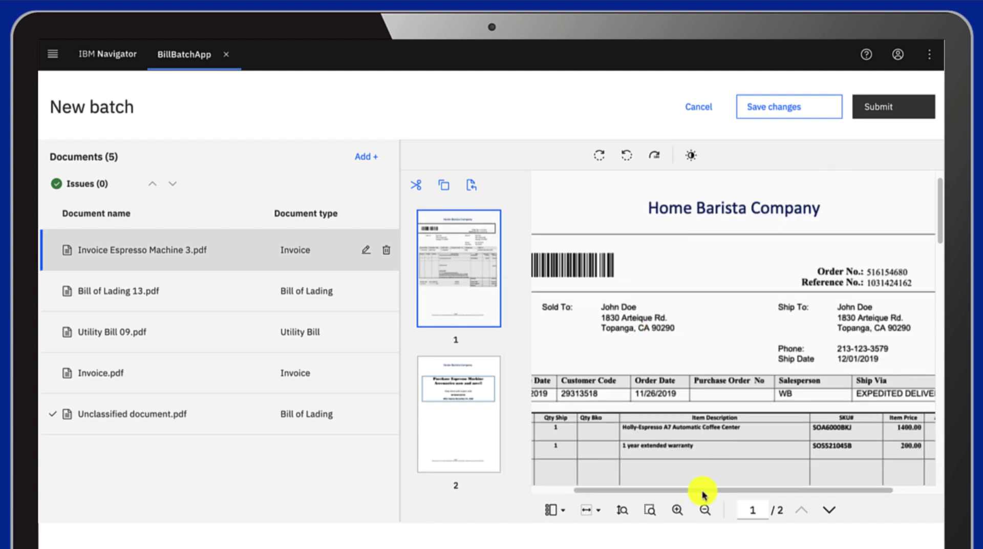
pyautogui.click(678, 510)
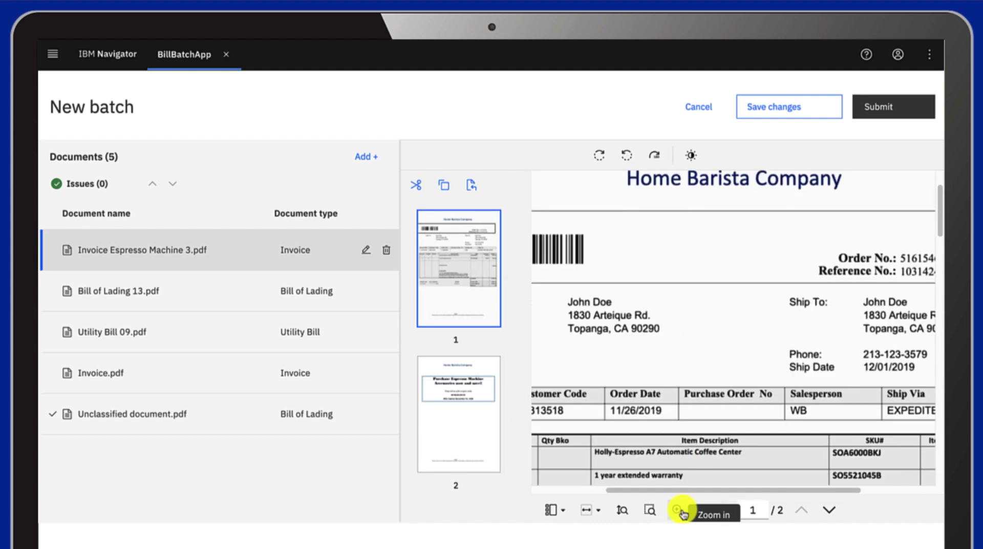
# - Magnify the Sold To address on page 1 of the espresso machine invoice to read it closely
pyautogui.click(623, 510)
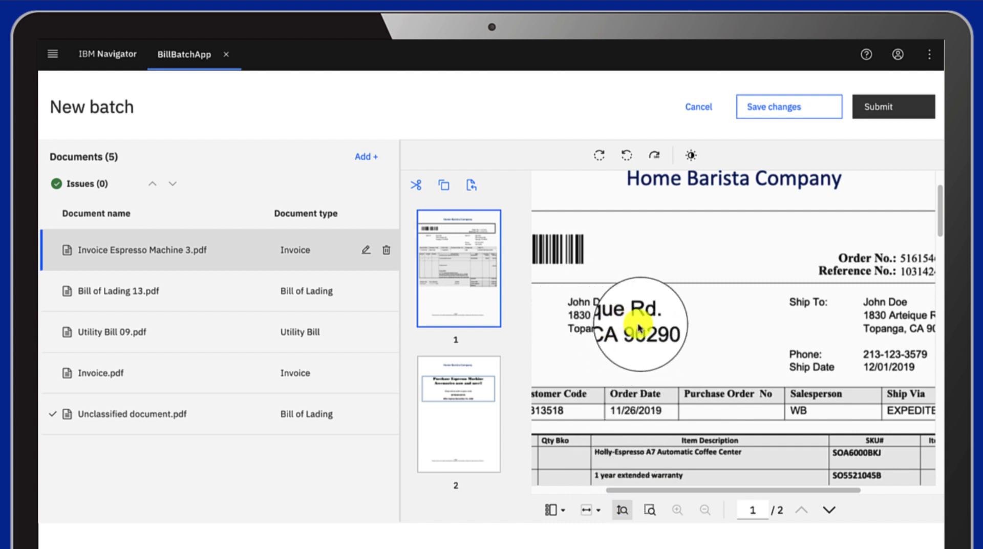
pyautogui.click(658, 325)
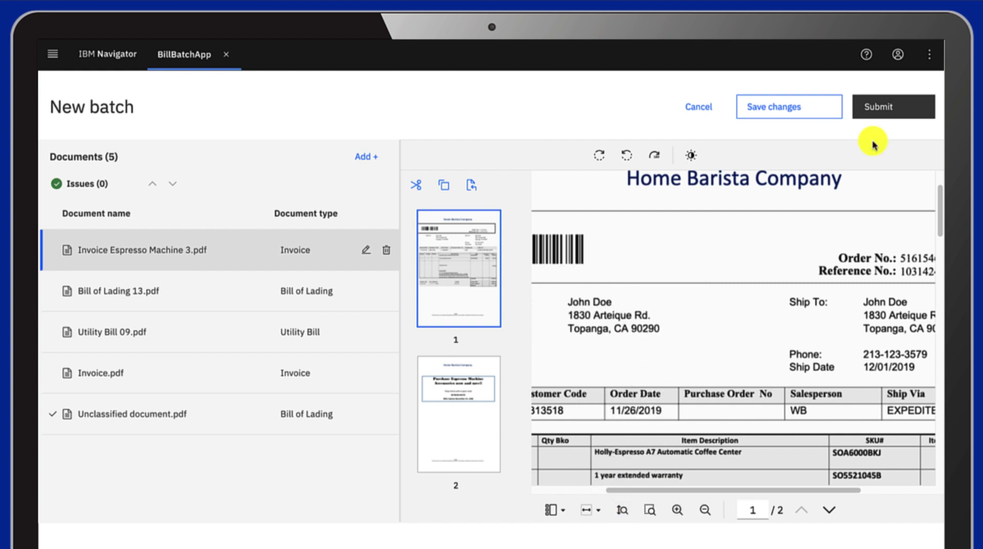
# - Submit the batch's document corrections and open Invoice Espresso Machine 3.pdf from New batch among the data extraction issues
pyautogui.click(879, 112)
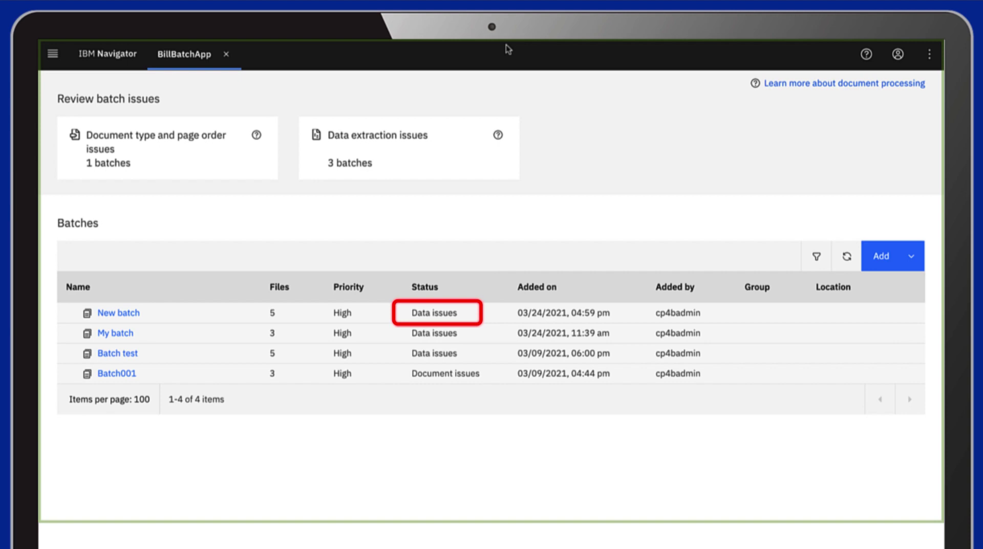
pyautogui.click(410, 142)
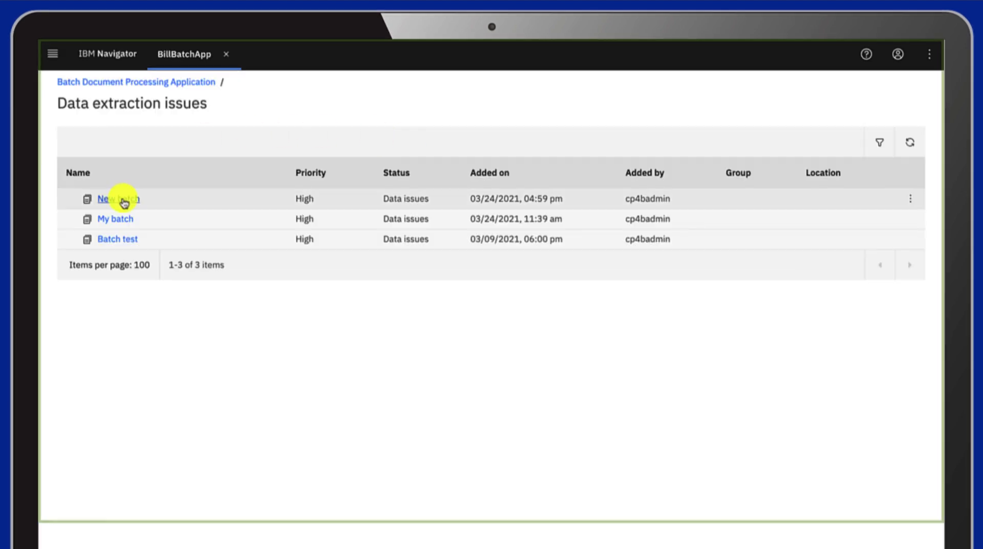
pyautogui.click(118, 198)
pyautogui.click(205, 184)
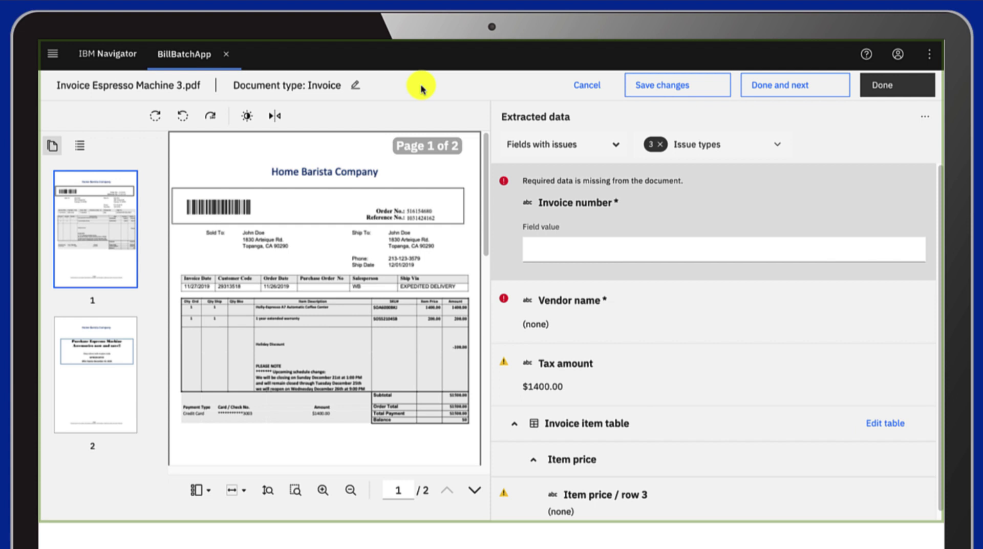
# - Fill the missing Invoice number from the page's Order No. and the Vendor name from its Home Barista Company heading
pyautogui.click(553, 248)
pyautogui.moveTo(403, 208); pyautogui.dragTo(435, 217)
pyautogui.click(575, 274)
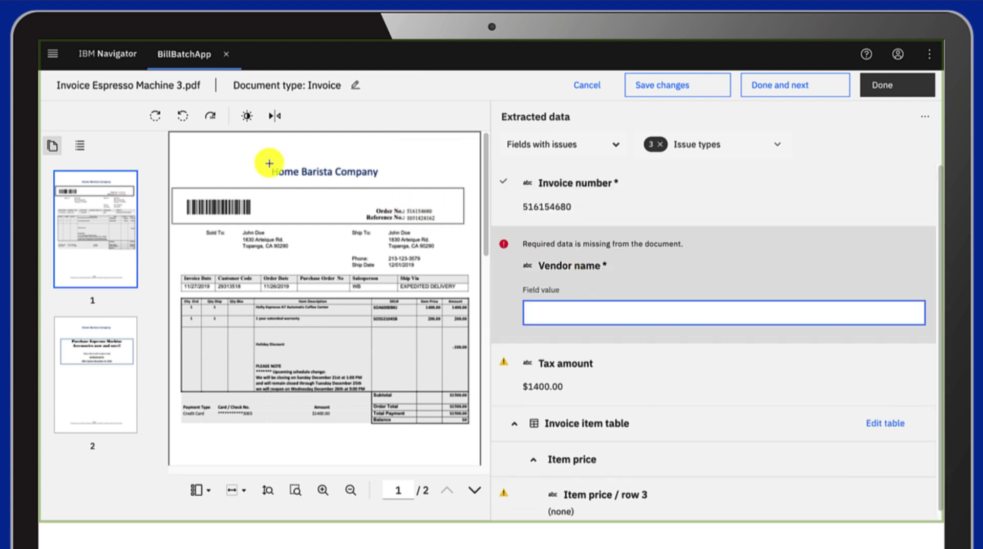
pyautogui.moveTo(267, 162); pyautogui.dragTo(386, 183)
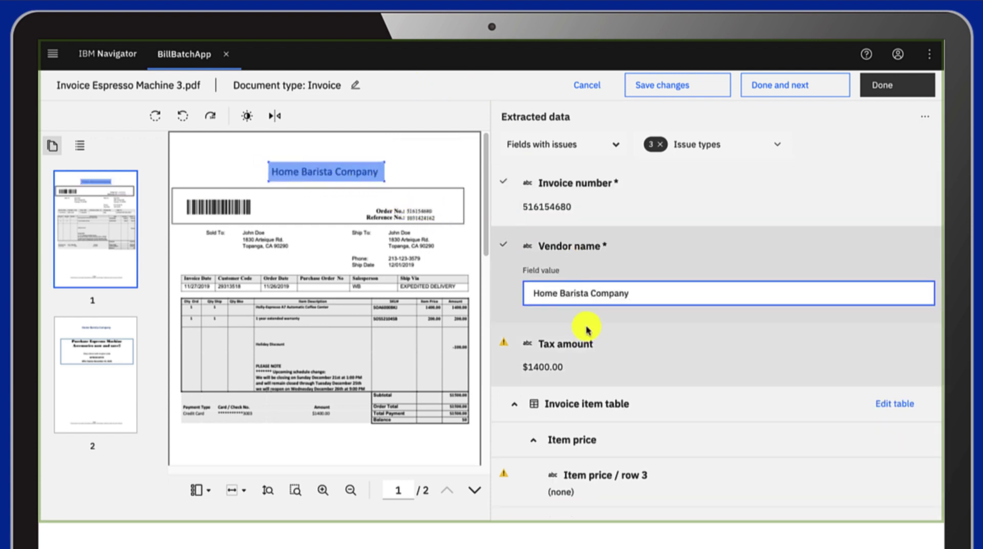
# - Accept the flagged Tax amount and the empty row 3 Item price, and finish the invoice to continue with the next document
pyautogui.click(586, 342)
pyautogui.click(819, 312)
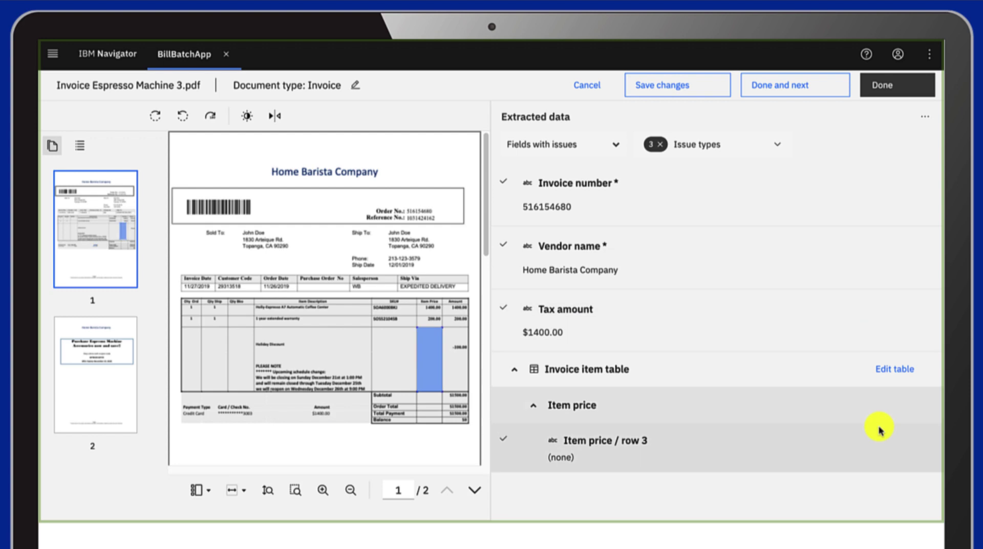
pyautogui.click(805, 90)
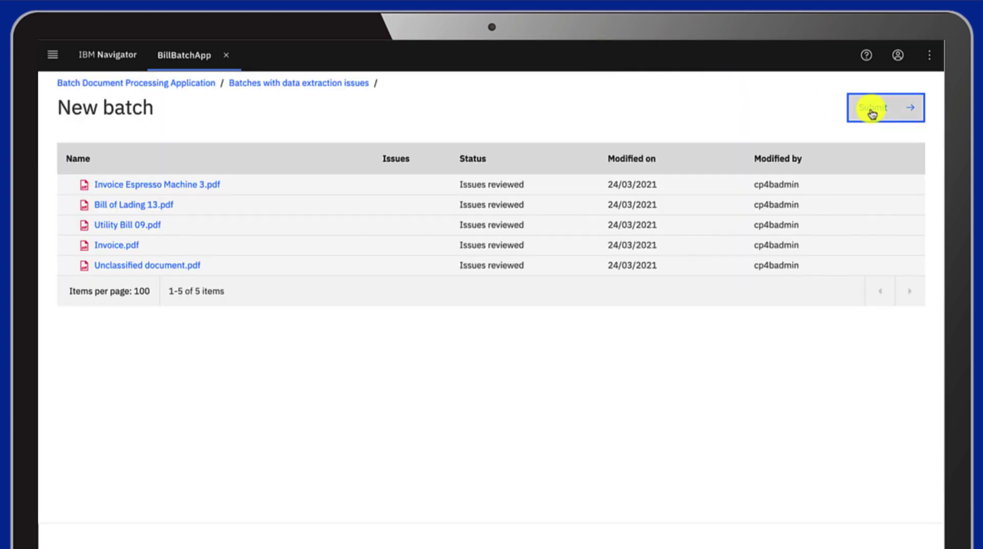
# - Submit the reviewed New batch and return to the Batch Document Processing Application overview
pyautogui.click(871, 110)
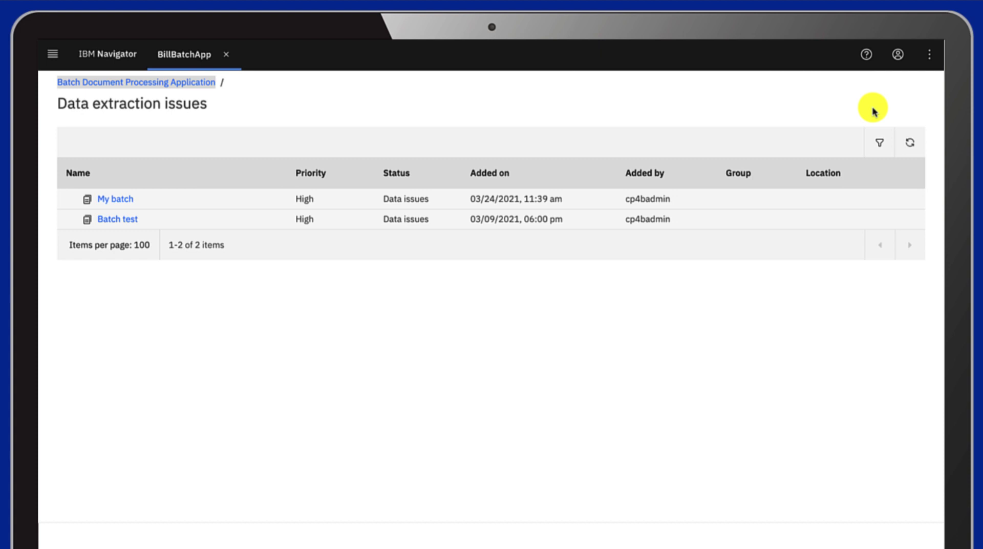
pyautogui.click(143, 83)
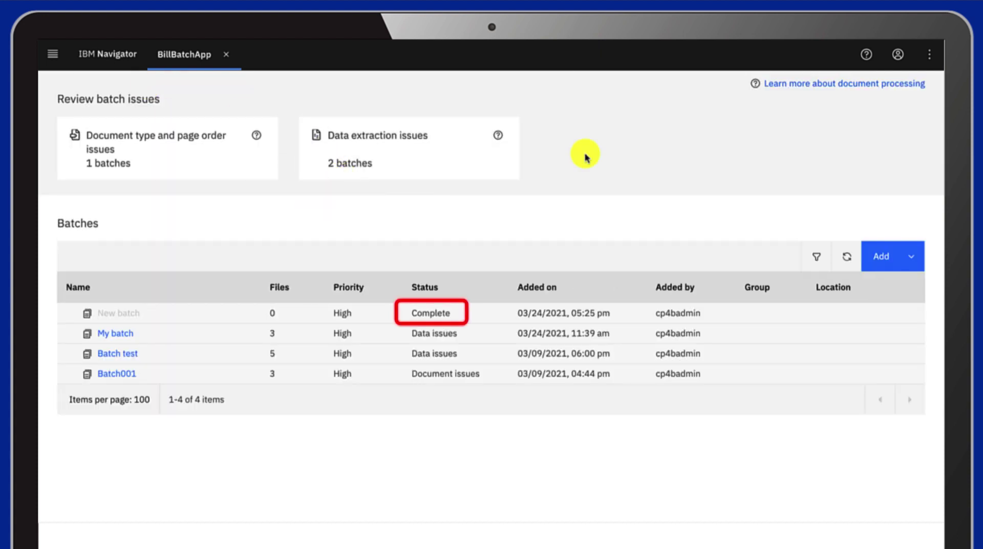